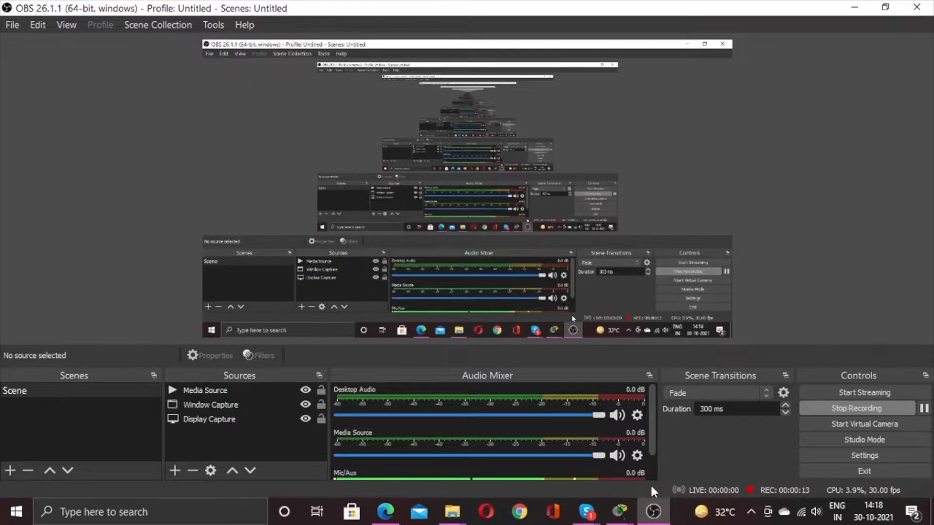
# Step: Switch to Cisco Packet Tracer, open Router0's command line and decline the initial configuration dialog
pyautogui.moveTo(619, 511)
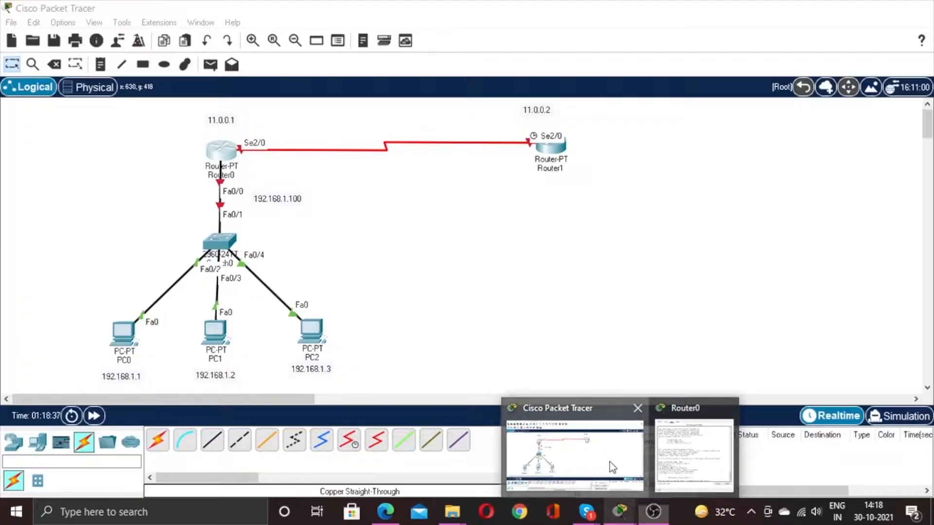
pyautogui.click(610, 462)
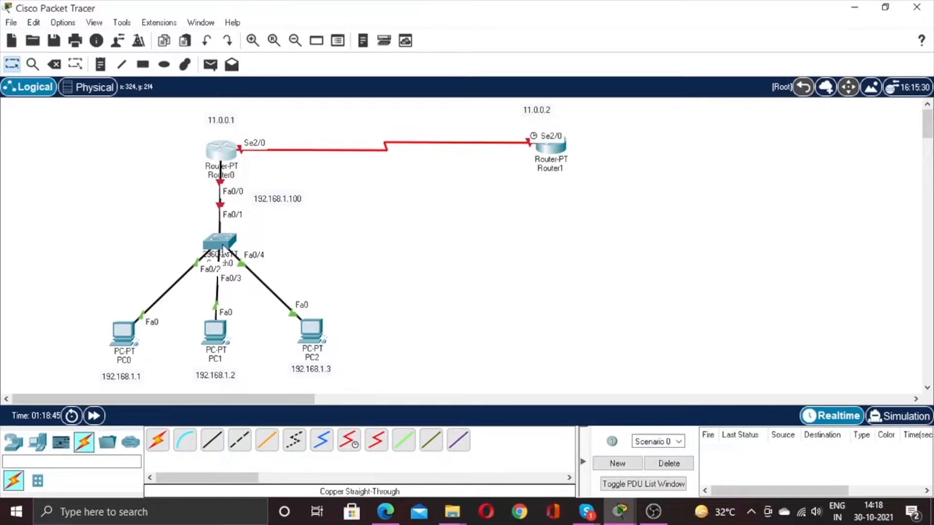
pyautogui.moveTo(224, 250)
pyautogui.click(225, 157)
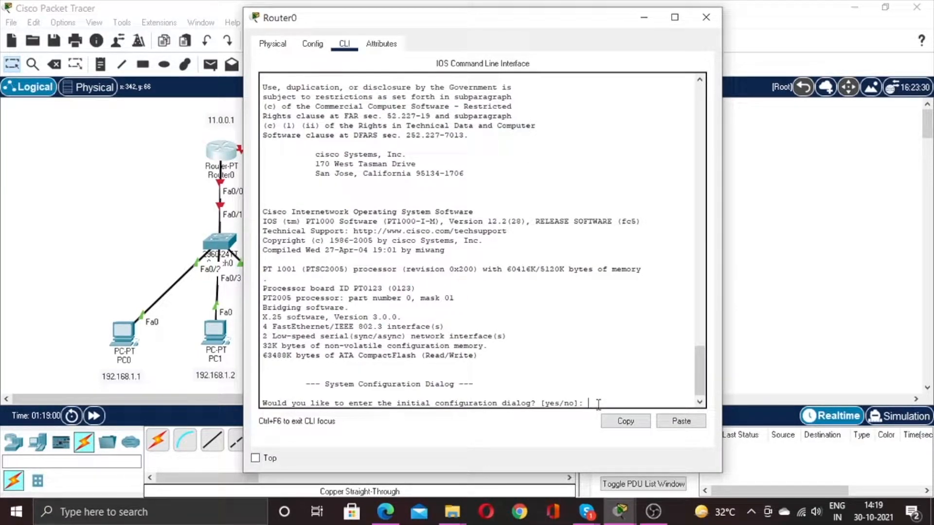
pyautogui.write('no')
pyautogui.press('Return')
pyautogui.press('Return')
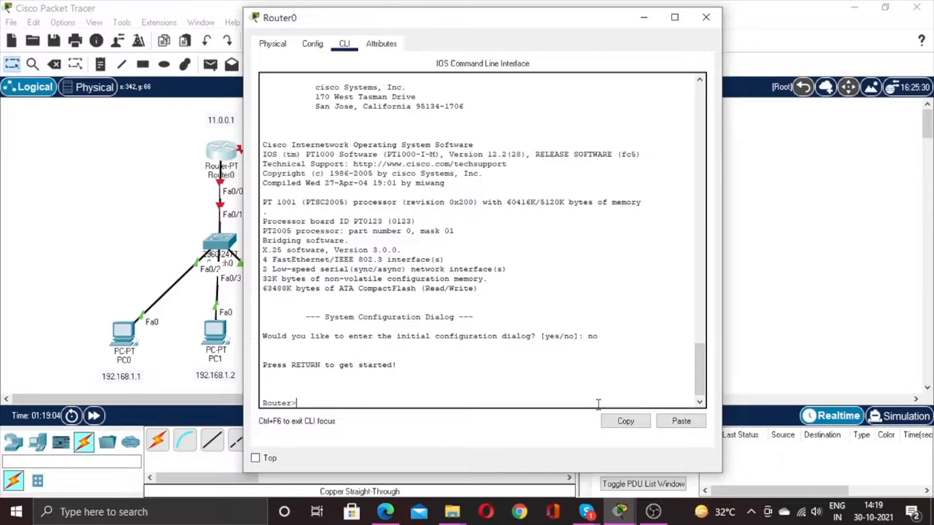
# Step: Enter privileged mode and global configuration mode on Router0
pyautogui.write('en')
pyautogui.press('Return')
pyautogui.write('conf ter')
pyautogui.press('Return')
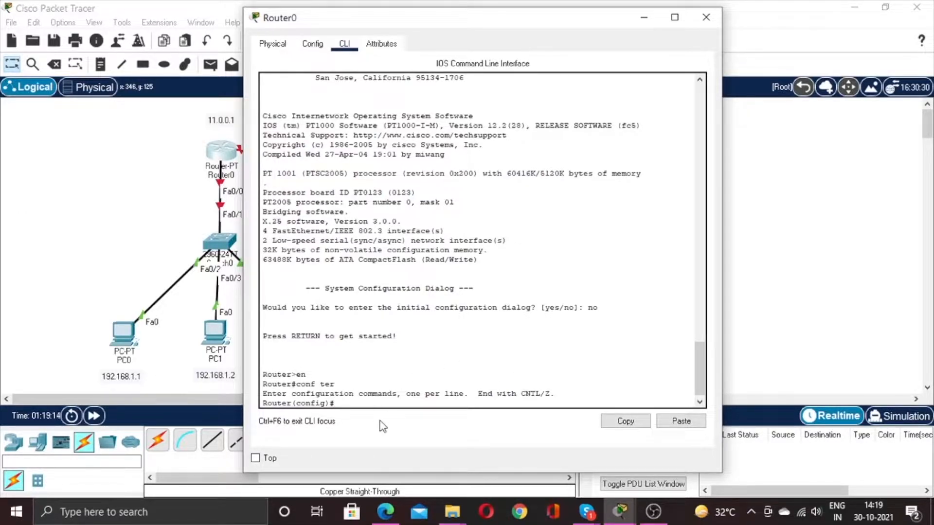
# Step: Assign 192.168.1.100 with mask 255.255.255.0 to Router0's interface f0/0, enable it and exit interface configuration
pyautogui.write('int f0/0')
pyautogui.press('Return')
pyautogui.write('ip add')
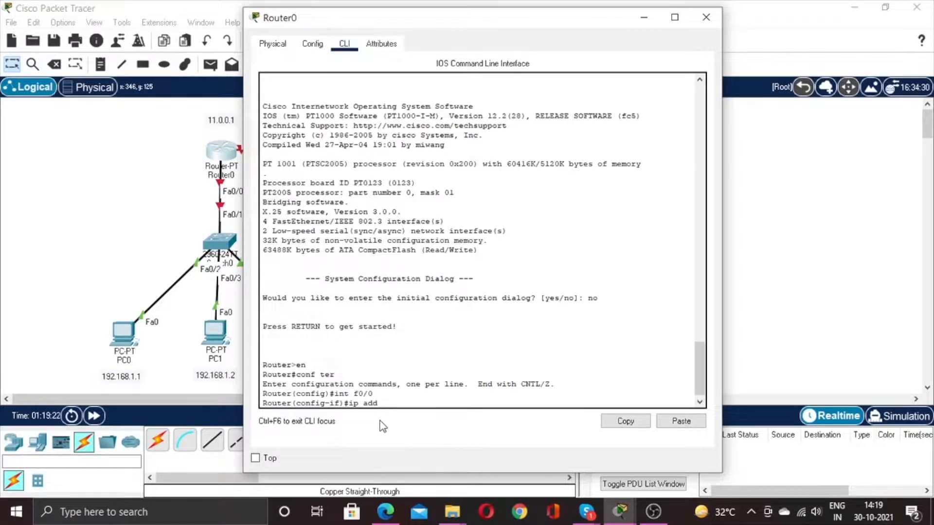
pyautogui.moveTo(440, 25); pyautogui.dragTo(525, 29)
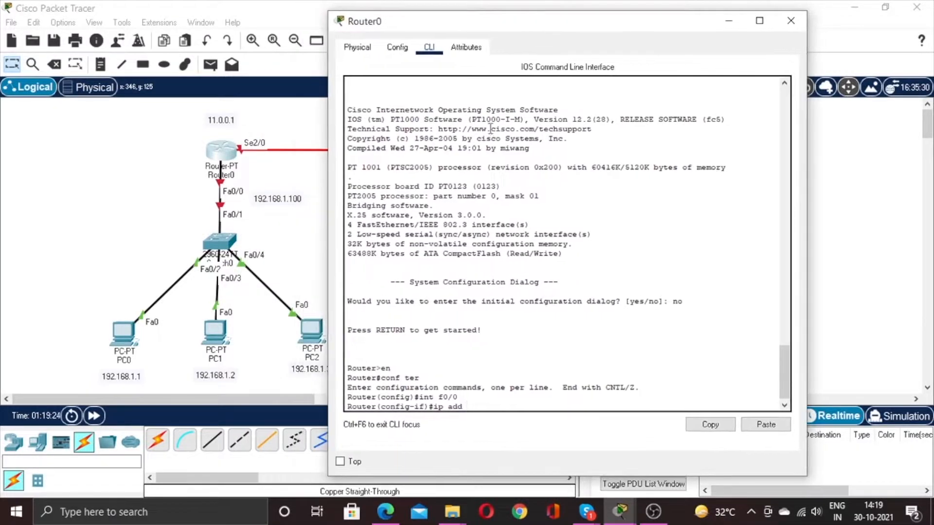
pyautogui.write('192.168.1.100 255.2')
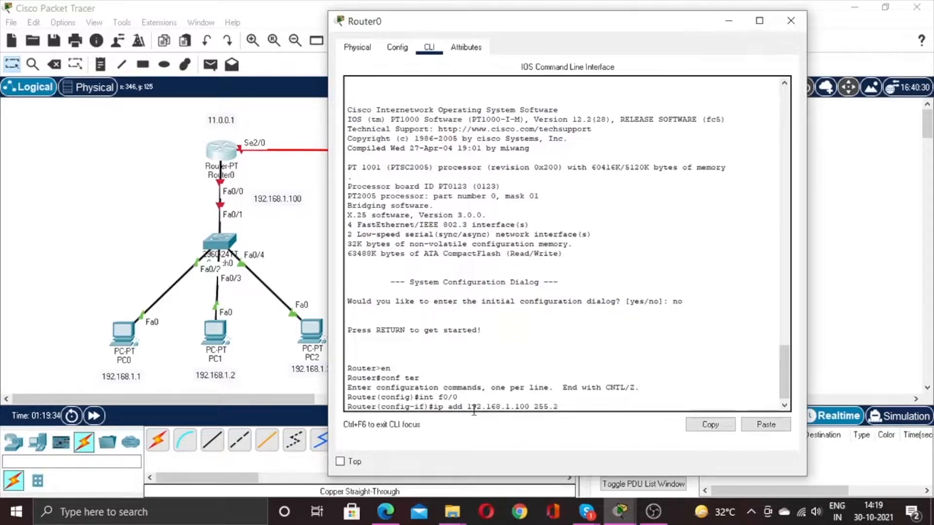
pyautogui.write('55.255.0')
pyautogui.press('Return')
pyautogui.write('no sh')
pyautogui.press('Return')
pyautogui.press('Return')
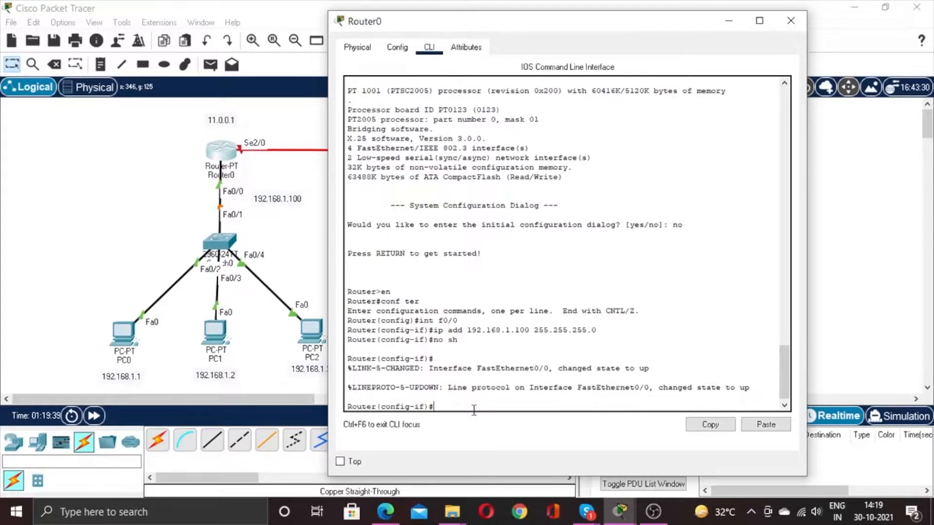
pyautogui.write('exit')
pyautogui.press('Return')
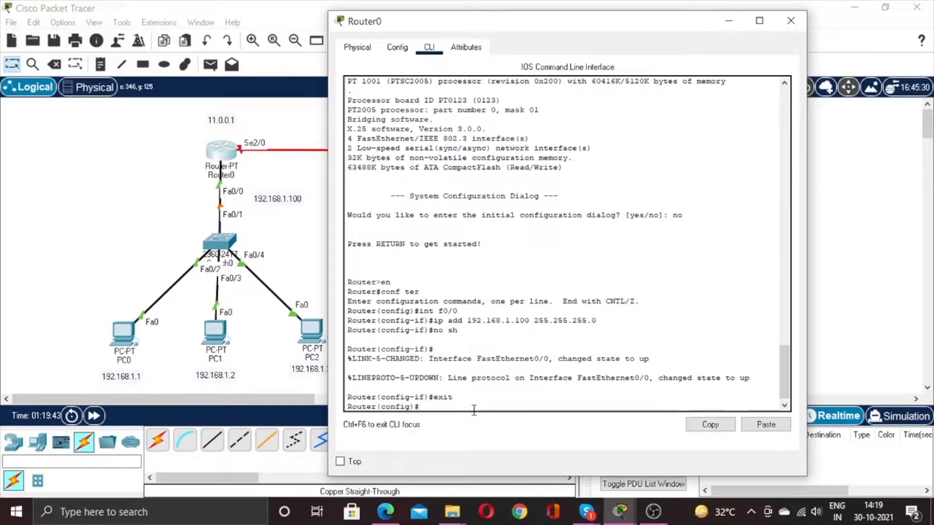
# Step: Assign 11.0.0.1 with mask 255.0.0.0 to Router0's interface s2/0, enable it, and close the router's window
pyautogui.write('int s2/0')
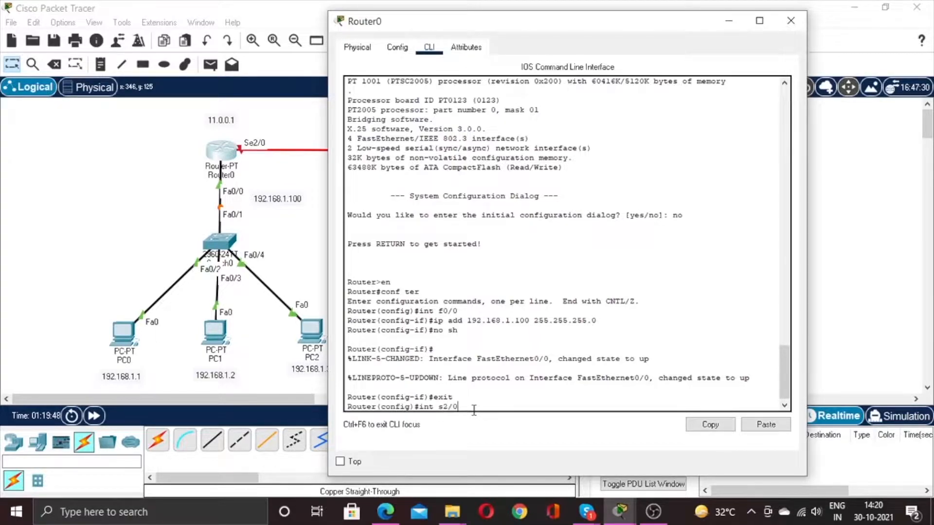
pyautogui.press('Return')
pyautogui.write('ip')
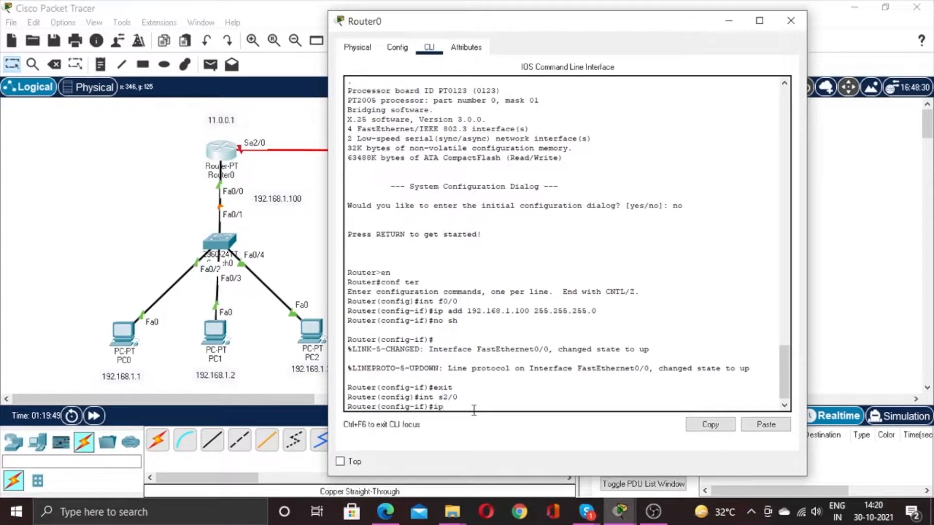
pyautogui.write(' add 11.0.0.1 255.0.0')
pyautogui.press('Return')
pyautogui.write('no sh')
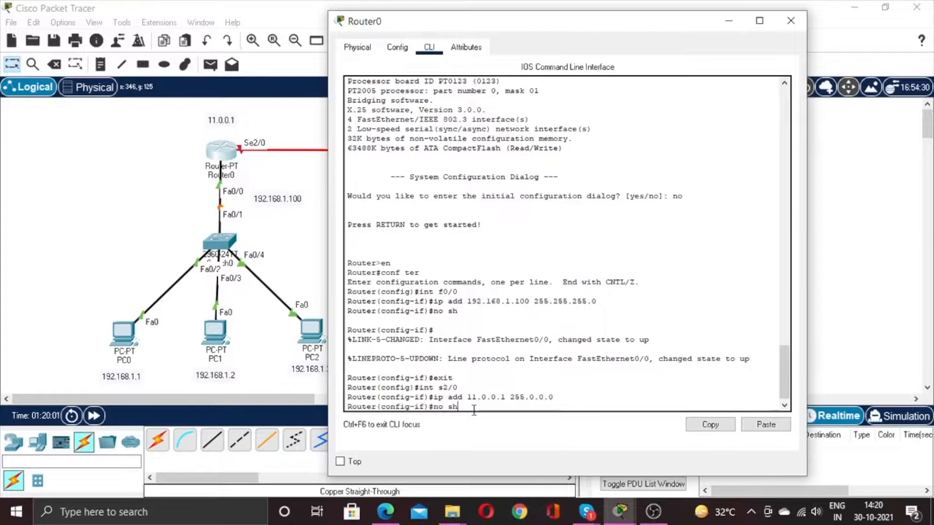
pyautogui.press('Return')
pyautogui.press('Return')
pyautogui.write('exit')
pyautogui.press('Return')
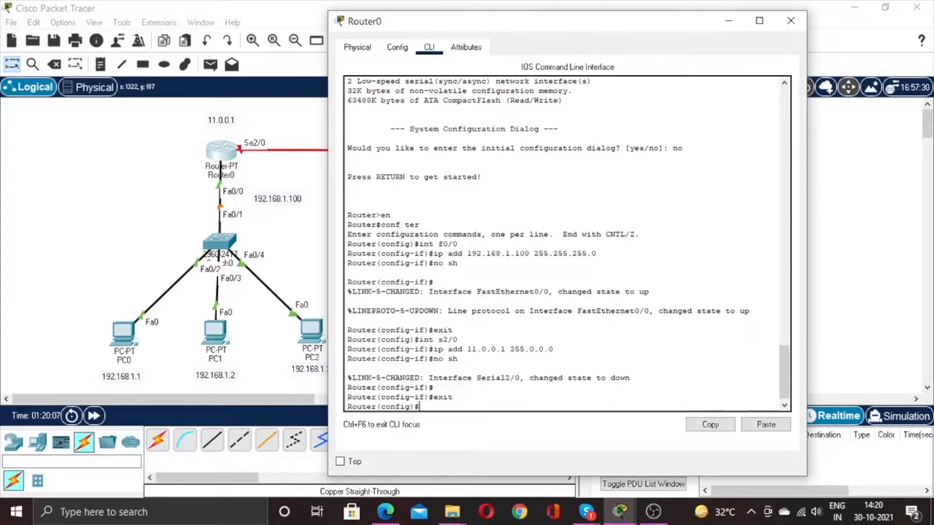
pyautogui.click(784, 22)
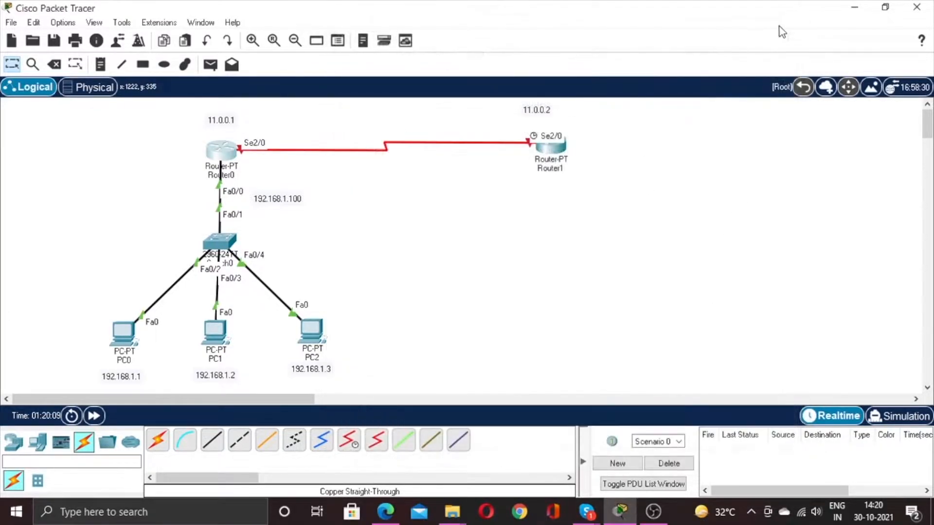
# Step: Open Router1's command line and decline the initial configuration dialog
pyautogui.click(545, 154)
pyautogui.click(329, 44)
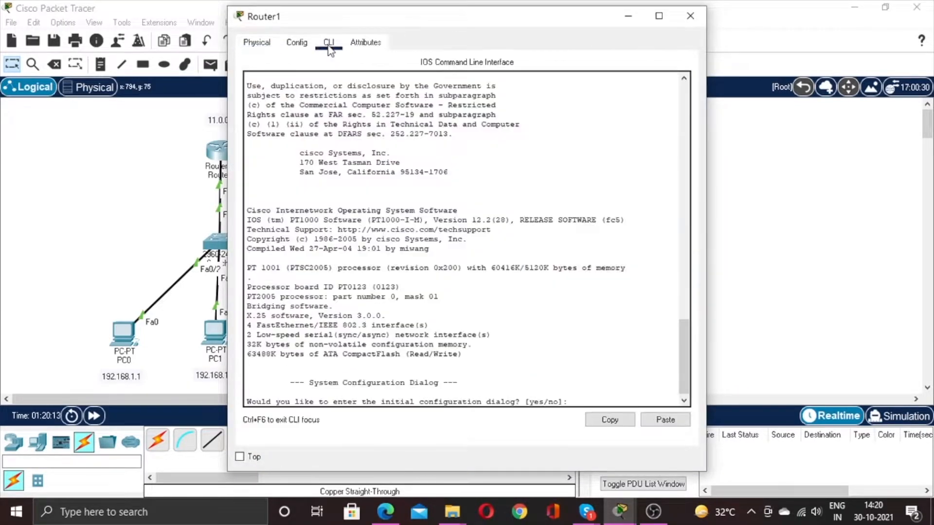
pyautogui.moveTo(374, 22); pyautogui.dragTo(524, 1)
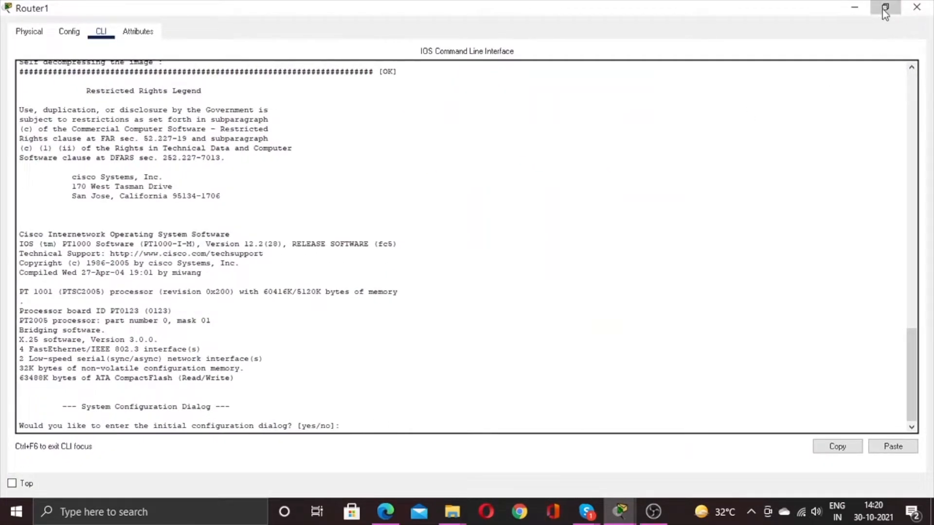
pyautogui.click(885, 6)
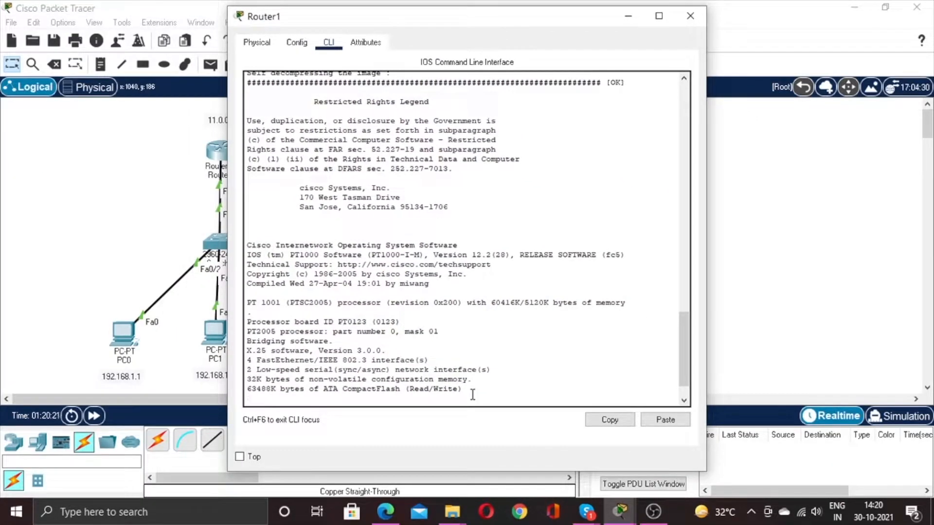
pyautogui.press('Return')
pyautogui.press('Return')
pyautogui.press('Return')
pyautogui.press('Return')
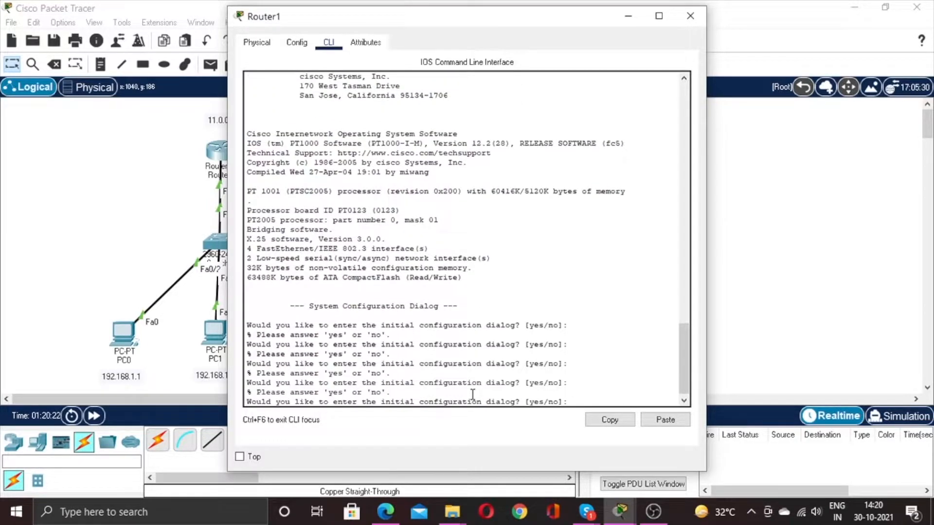
pyautogui.write('no')
pyautogui.press('Return')
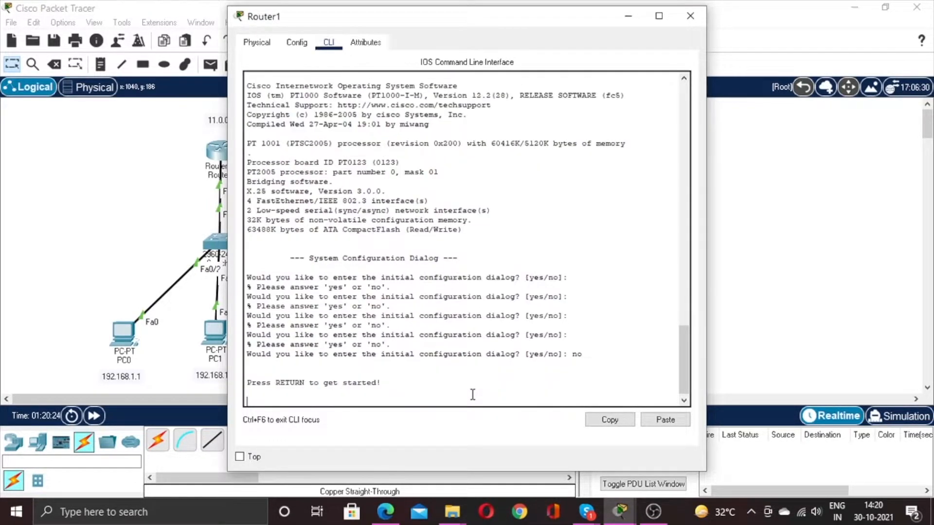
pyautogui.press('Return')
# Step: Enter privileged mode and global configuration mode on Router1
pyautogui.write('en')
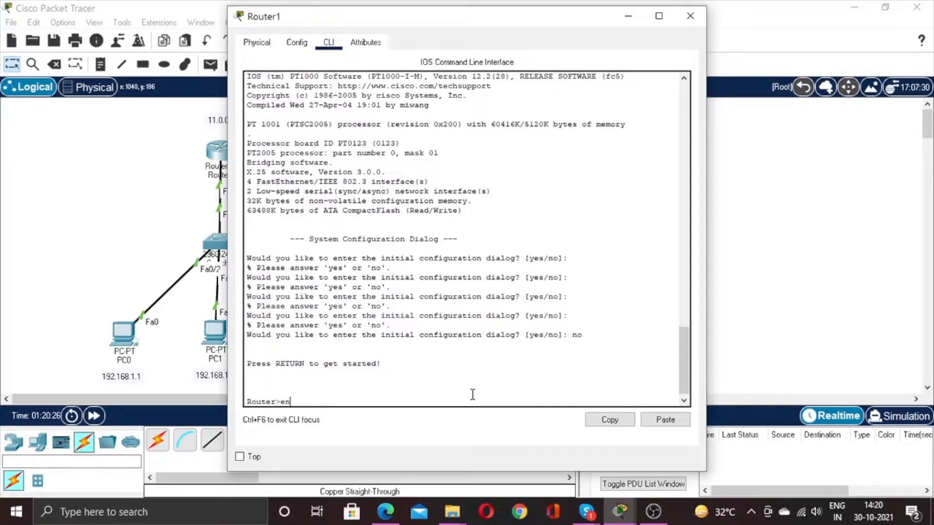
pyautogui.press('Return')
pyautogui.write('conf ter')
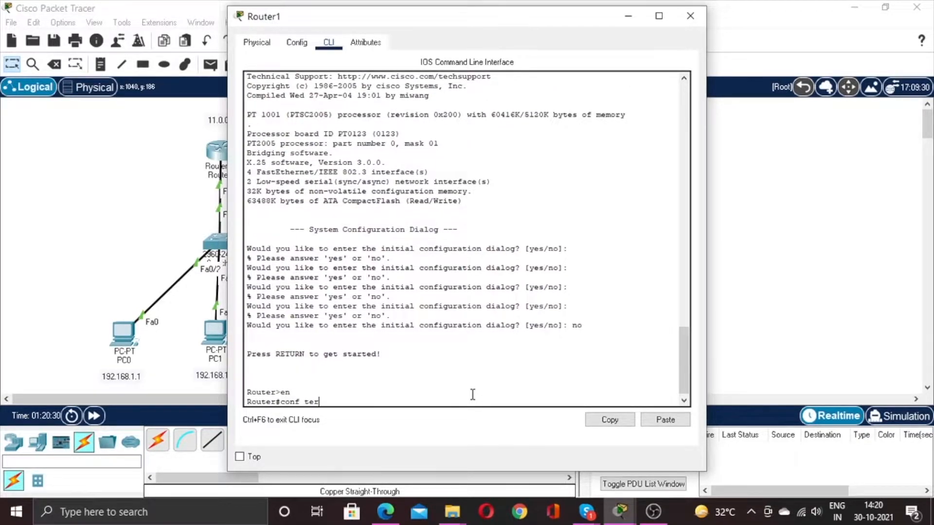
pyautogui.press('Return')
# Step: Assign 11.0.0.2 with mask 255.0.0.0 to Router1's interface s2/0, enable it, and close the router's window
pyautogui.write('int')
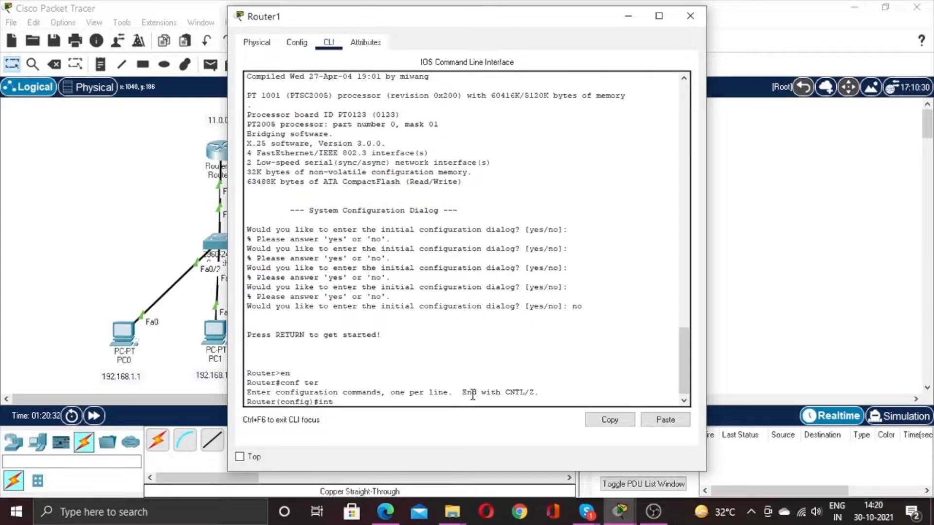
pyautogui.write(' s2/0')
pyautogui.press('Return')
pyautogui.write('ip add 11.0.0.2 255.0.0.')
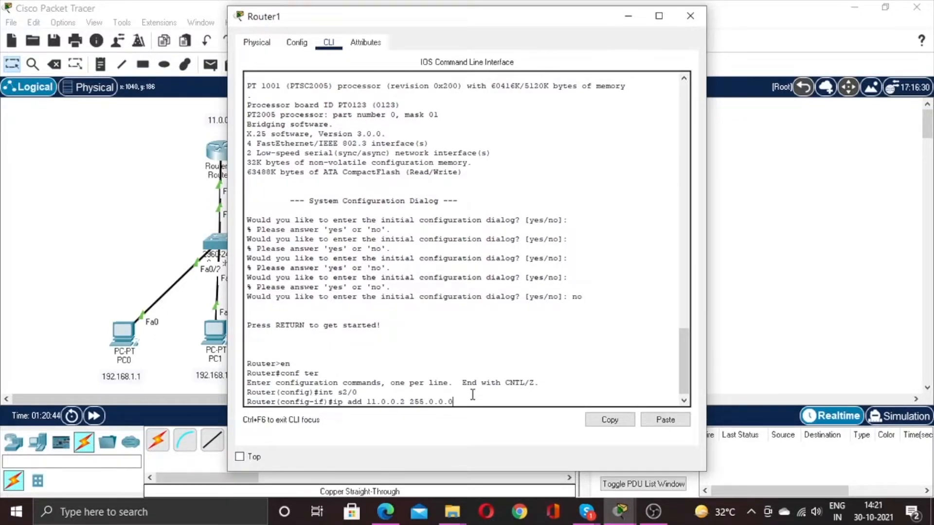
pyautogui.write('0')
pyautogui.press('Return')
pyautogui.write('no sh')
pyautogui.press('Return')
pyautogui.write('ex')
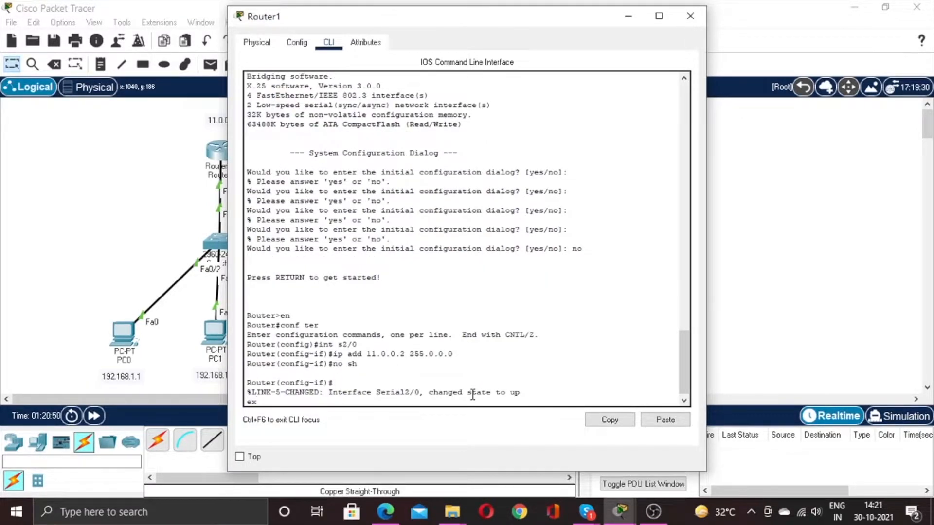
pyautogui.write('it')
pyautogui.press('Return')
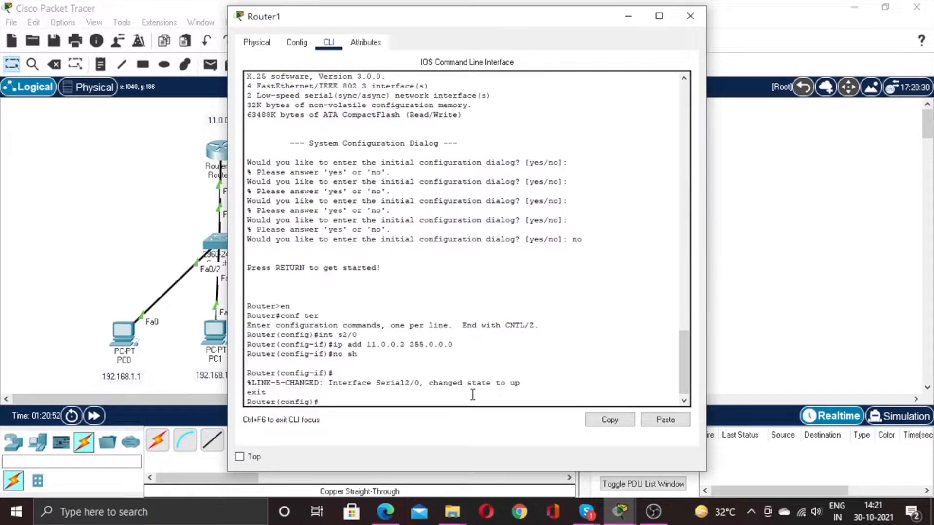
pyautogui.click(691, 17)
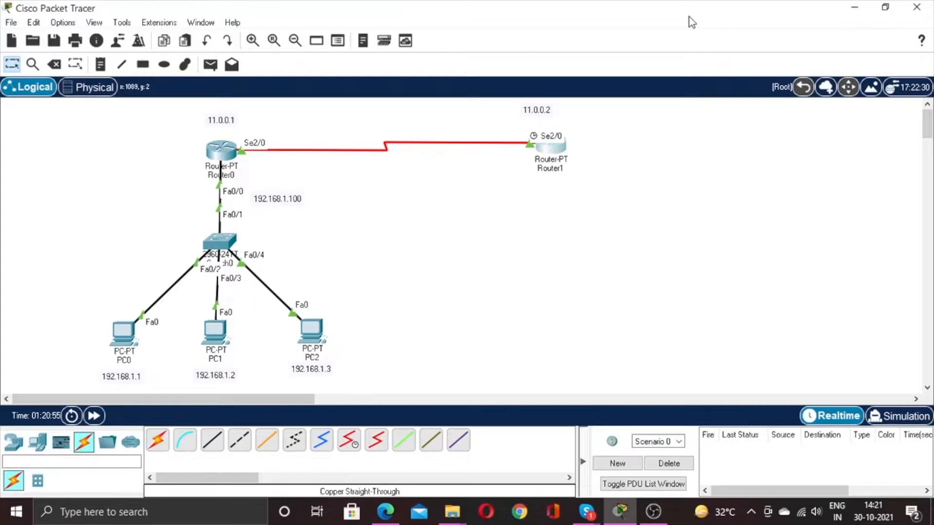
# Step: Review the IP address, subnet mask and default gateway settings of PC0, PC1 and PC2
pyautogui.click(118, 350)
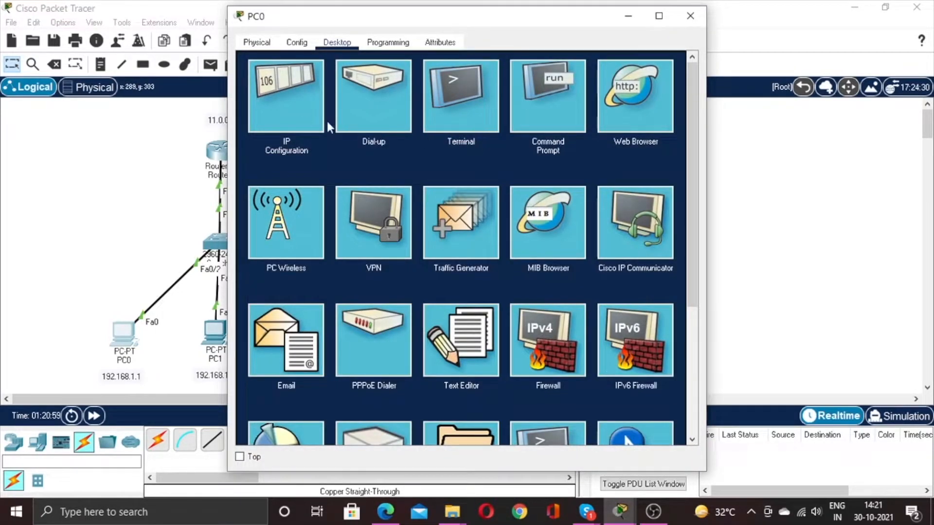
pyautogui.click(285, 104)
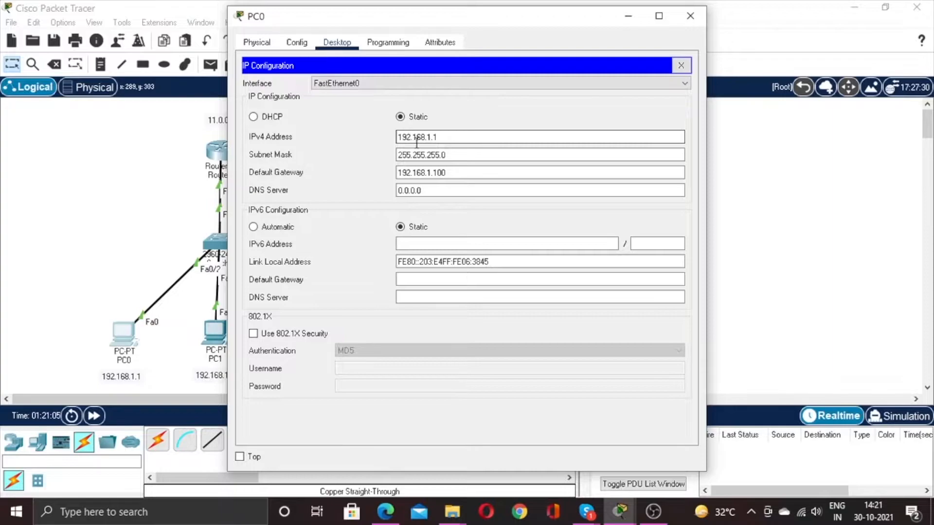
pyautogui.click(688, 17)
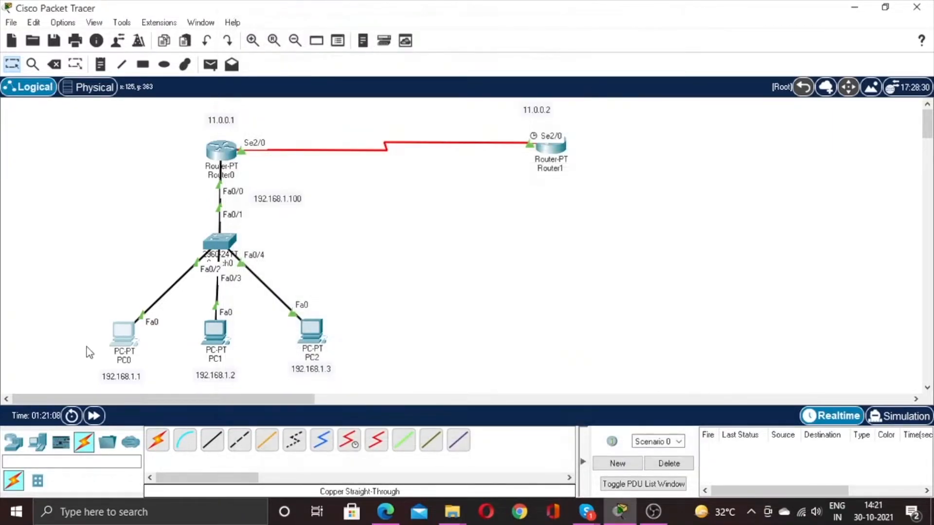
pyautogui.click(215, 329)
pyautogui.click(271, 121)
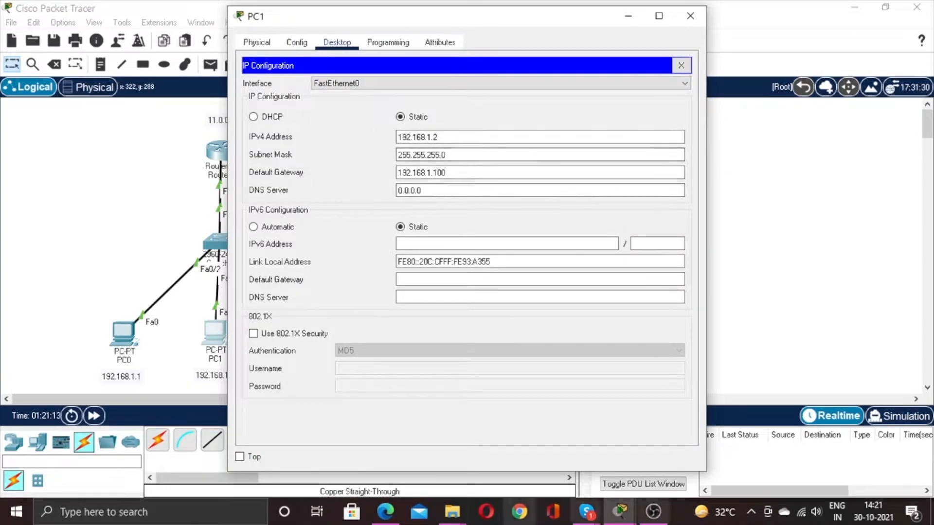
pyautogui.click(690, 16)
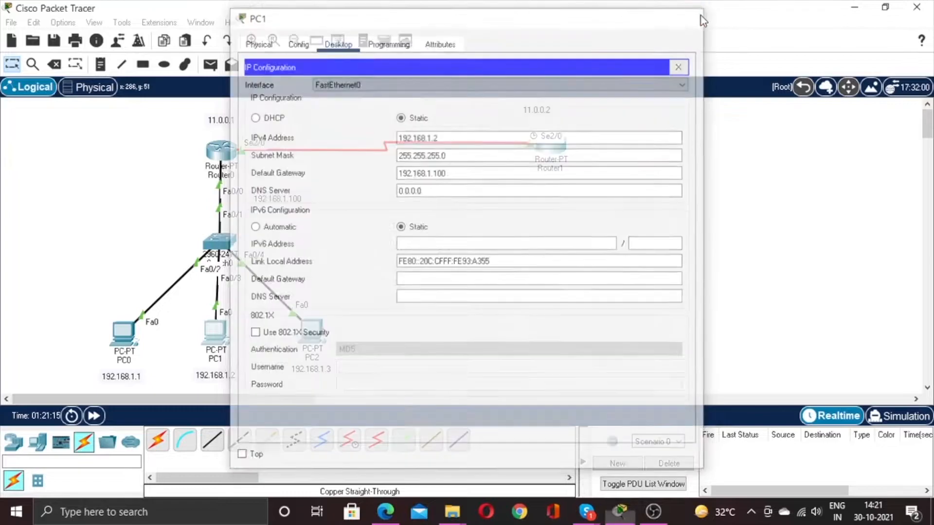
pyautogui.click(308, 337)
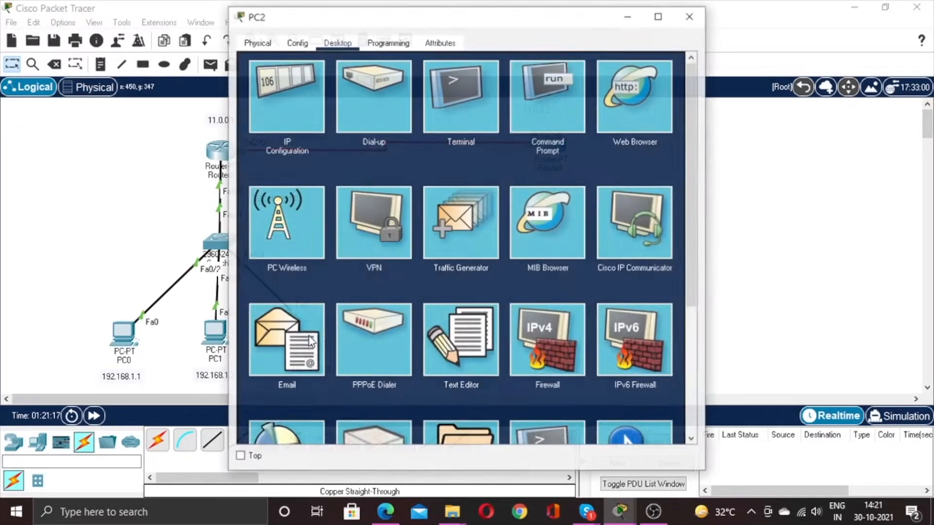
pyautogui.click(296, 113)
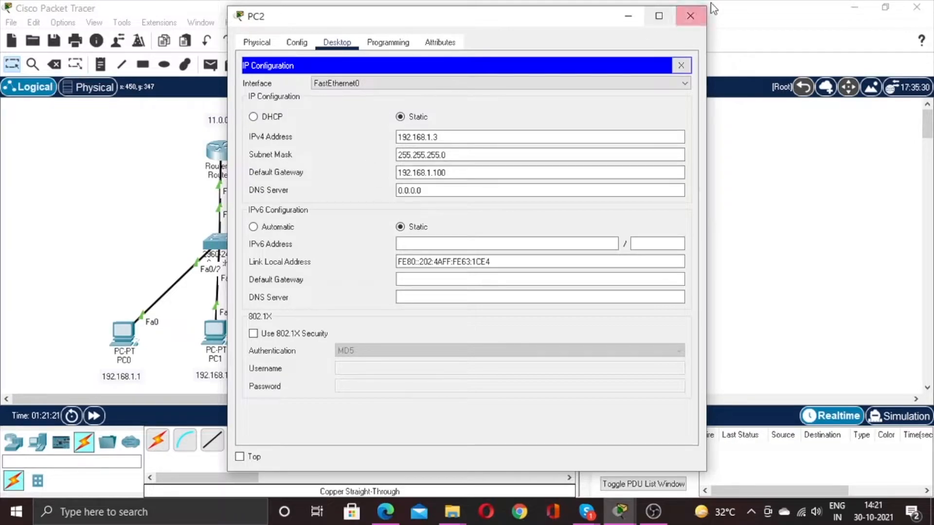
pyautogui.click(690, 15)
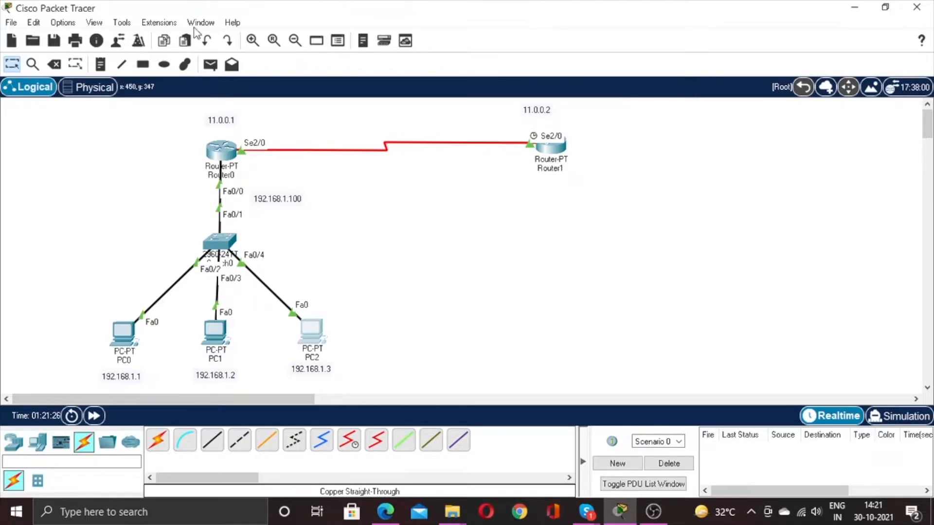
# Step: On Router0's command line, create access list 1 permitting 192.168.1.0 with wildcard mask 0.0.0.255
pyautogui.click(218, 163)
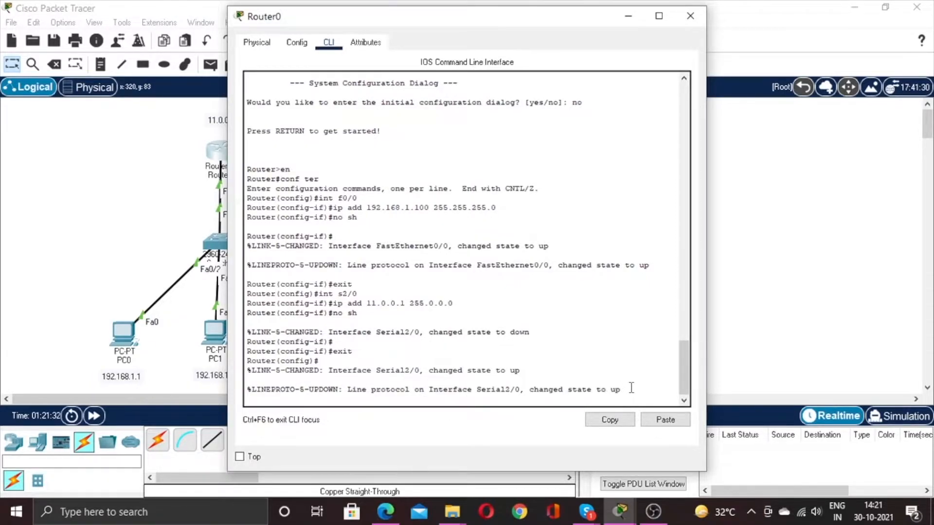
pyautogui.press('Return')
pyautogui.press('Return')
pyautogui.press('Return')
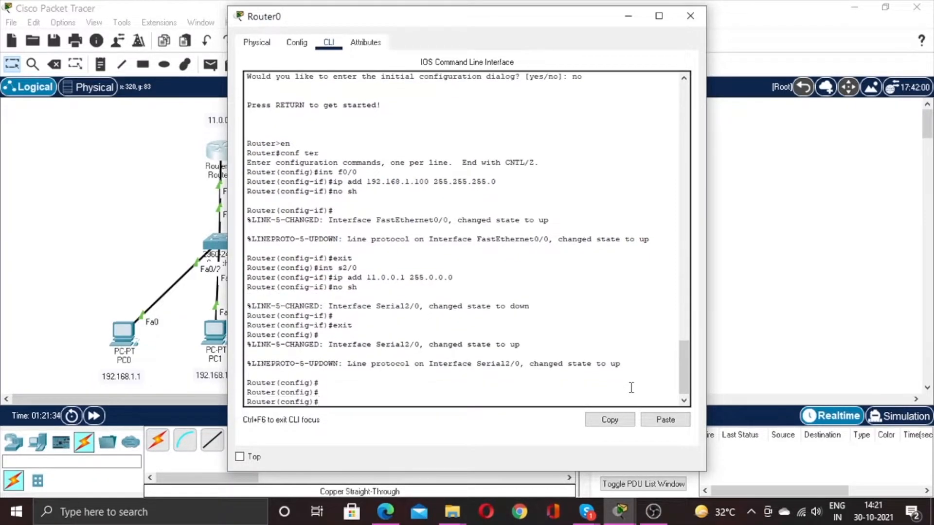
pyautogui.write('access-lis')
pyautogui.write('t 1 permit 192.168')
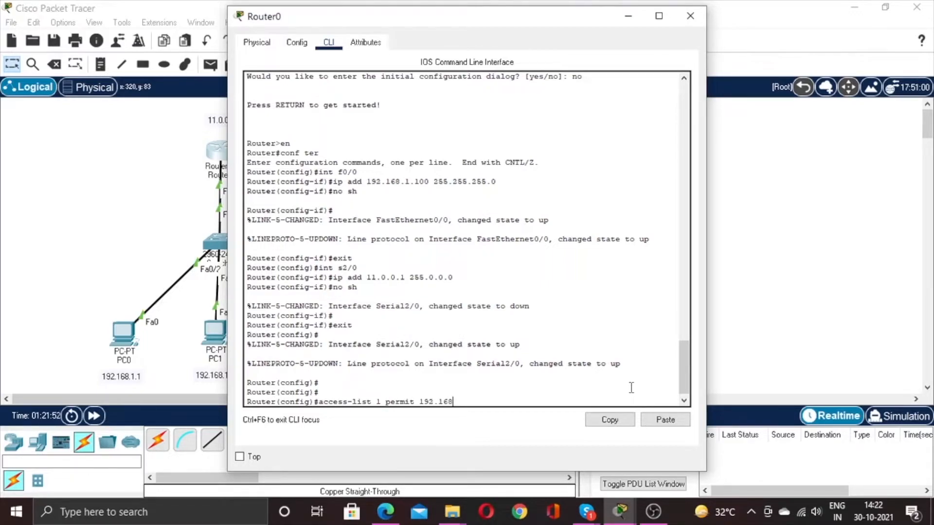
pyautogui.write('.1.0 0.0.0.255')
pyautogui.press('Return')
# Step: Define the NAT pool abc on Router0 with addresses 11.0.0.3 to 11.0.0.4 and netmask 255.0.0.0
pyautogui.write('ip n')
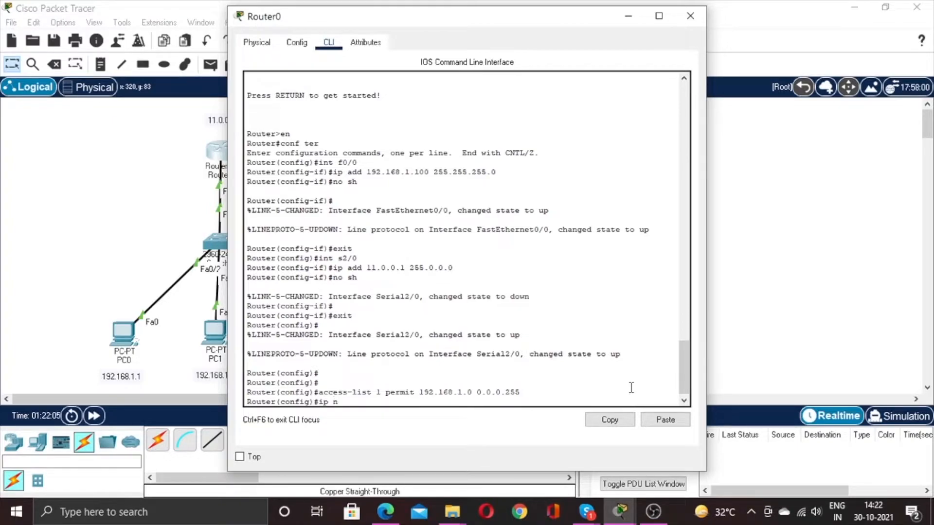
pyautogui.write('at pool')
pyautogui.write(' abc')
pyautogui.write(' 11.0.')
pyautogui.write('0.2')
pyautogui.write('3')
pyautogui.write(' 11.0')
pyautogui.write('.0.')
pyautogui.write('4')
pyautogui.write(' n')
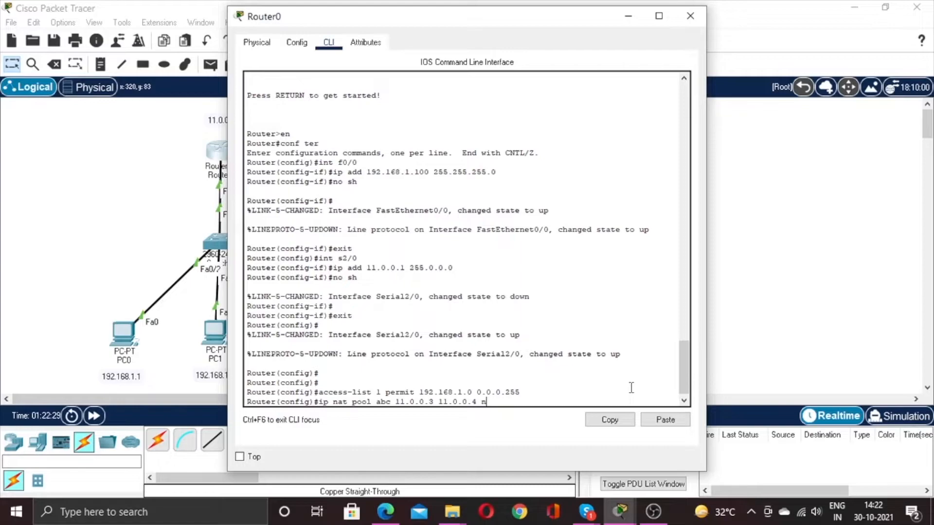
pyautogui.write('etmask 255.0.0.0')
pyautogui.press('Return')
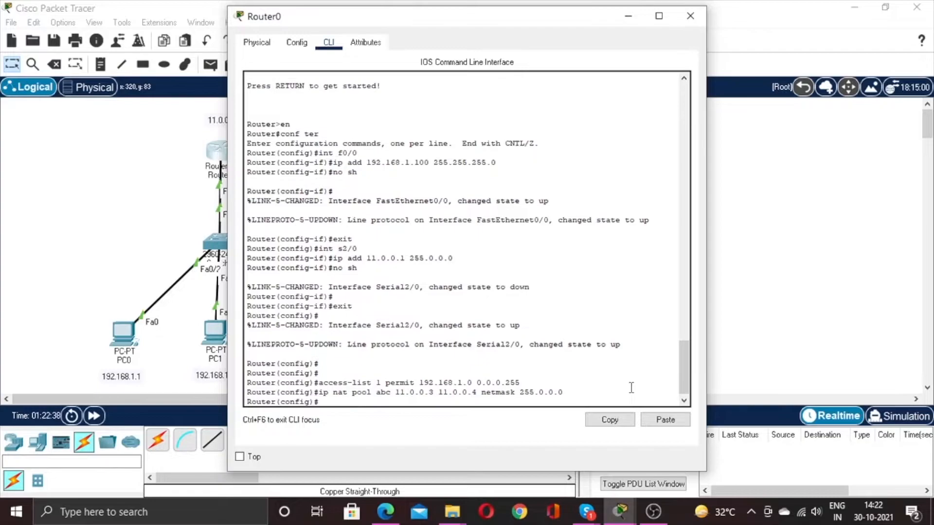
# Step: Bind access list 1 to pool abc as Router0's inside source NAT rule
pyautogui.write('ip nat inside source')
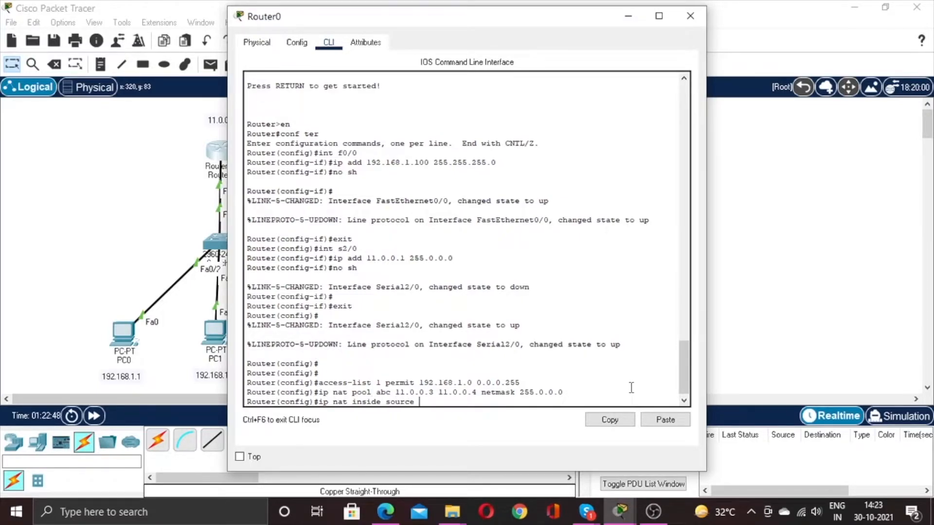
pyautogui.write(' list 1 pool abc')
pyautogui.press('Return')
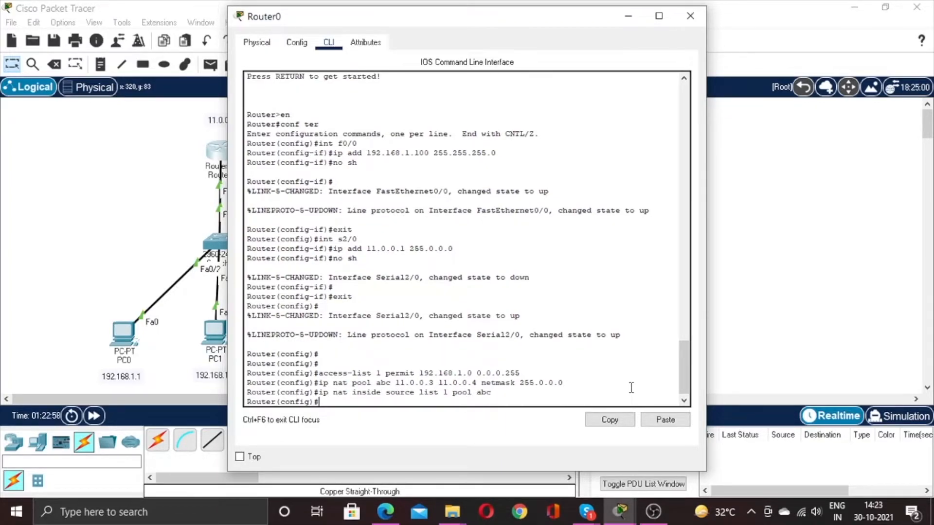
# Step: Mark Router0's interface f0/0 as NAT inside and return to global configuration mode
pyautogui.write('int f0/0')
pyautogui.press('Return')
pyautogui.write('i')
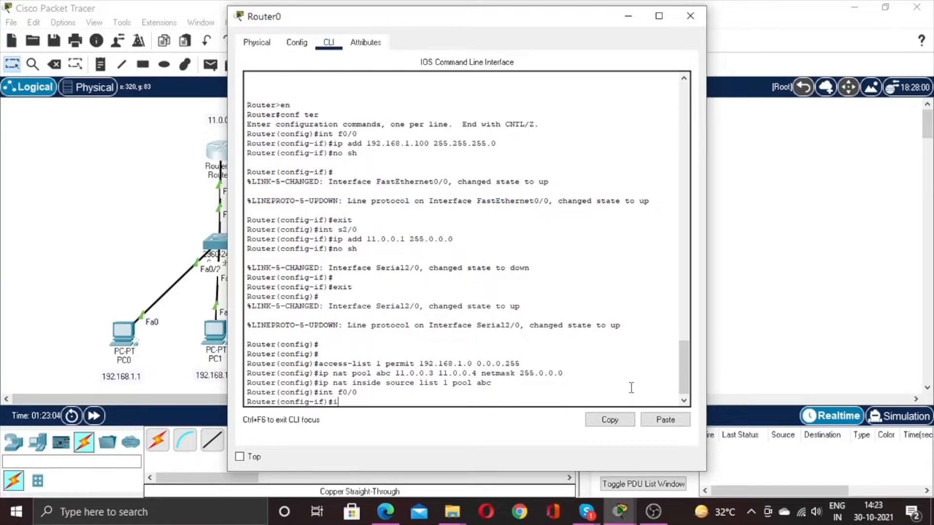
pyautogui.write('p nat inside')
pyautogui.press('Return')
pyautogui.write('exi')
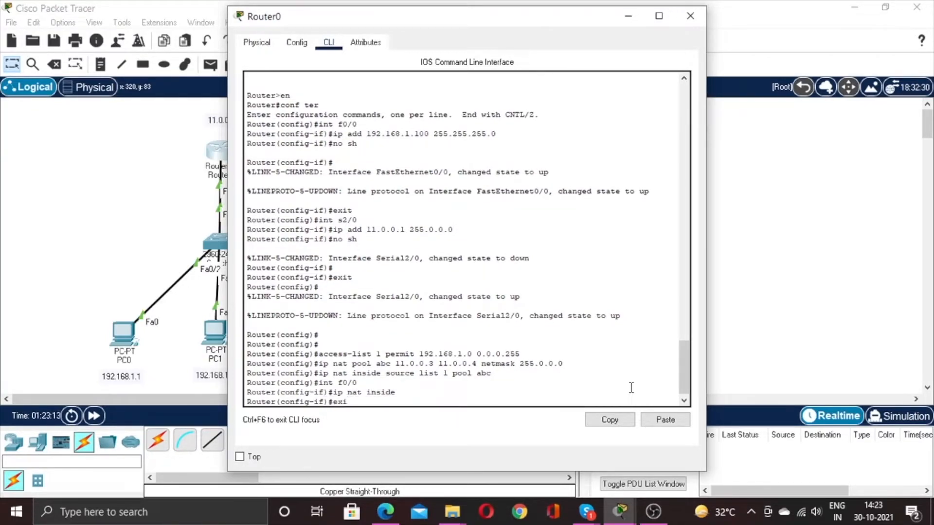
pyautogui.press('BackSpace')
pyautogui.press('Return')
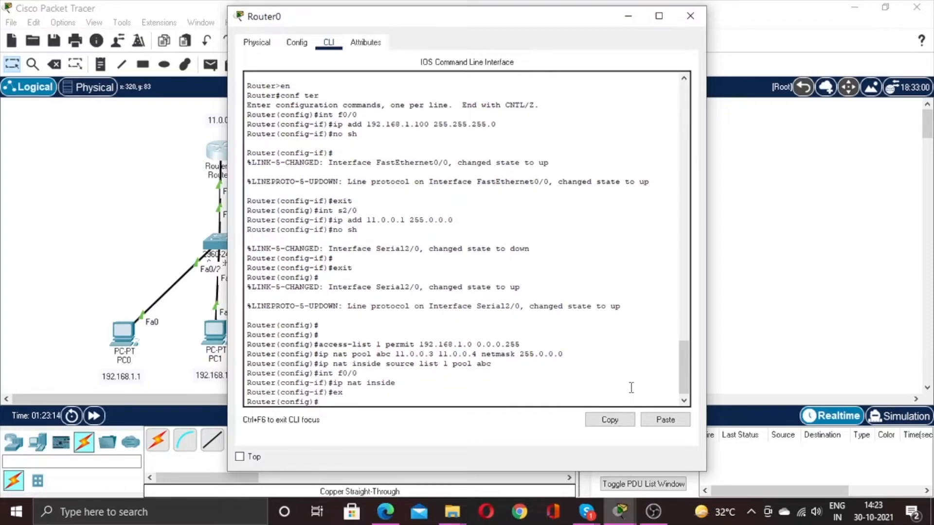
# Step: Mark Router0's interface s2/0 as NAT outside, leave interface configuration, and close the router's window
pyautogui.write('int s2/0')
pyautogui.press('Return')
pyautogui.write('ip nat ous')
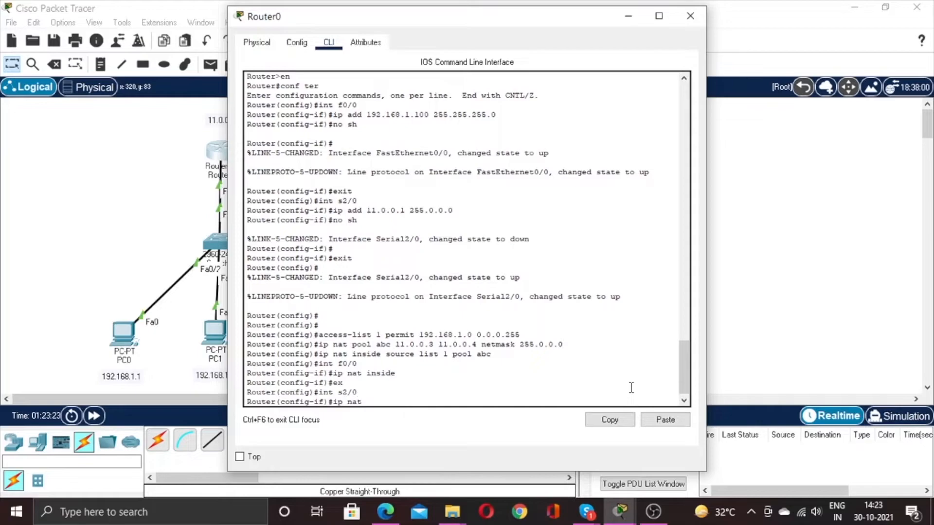
pyautogui.press('BackSpace')
pyautogui.write('tside')
pyautogui.press('Return')
pyautogui.write('ex')
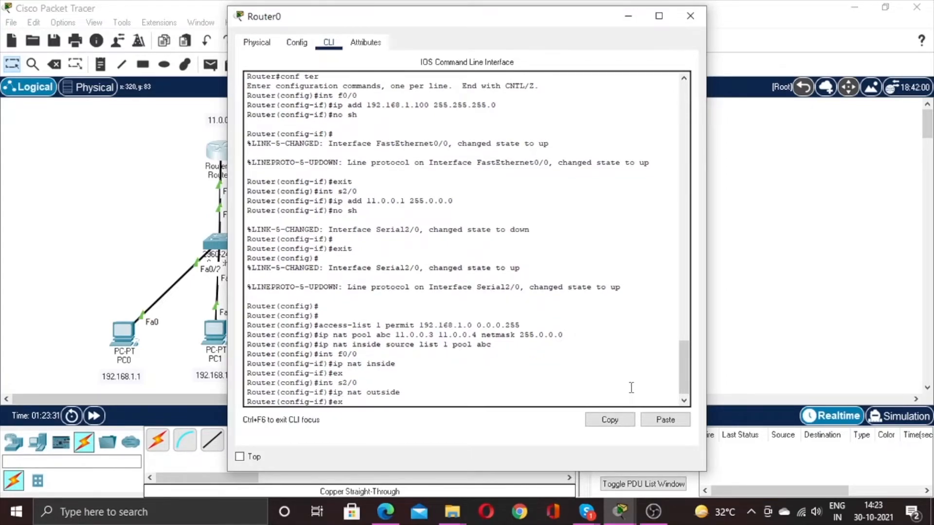
pyautogui.press('Return')
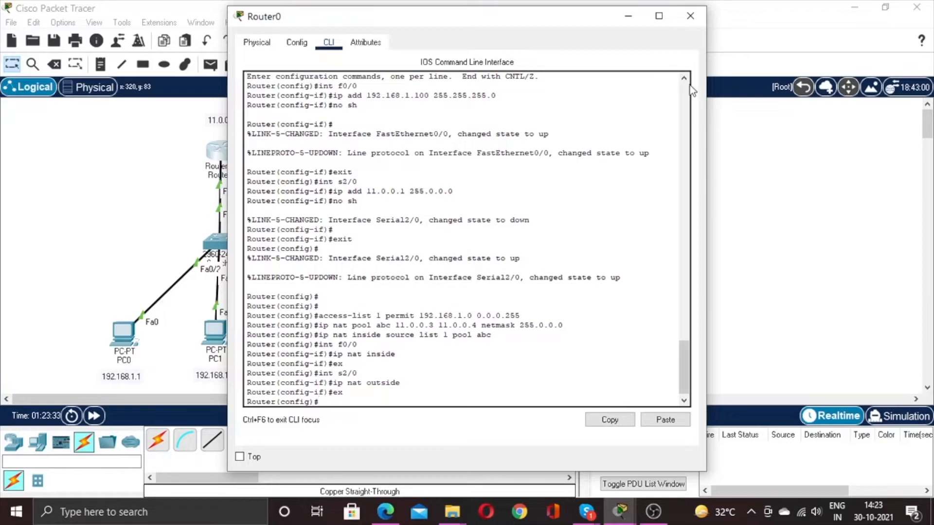
pyautogui.click(691, 15)
# Step: On Router1's command line, leave configuration mode and turn on ICMP debugging with debug ip icmp
pyautogui.click(552, 148)
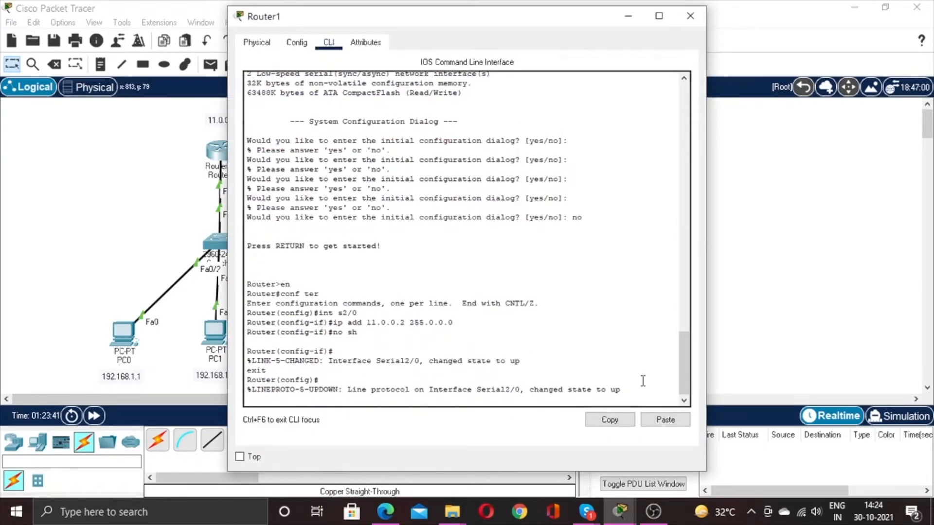
pyautogui.press('Return')
pyautogui.press('Return')
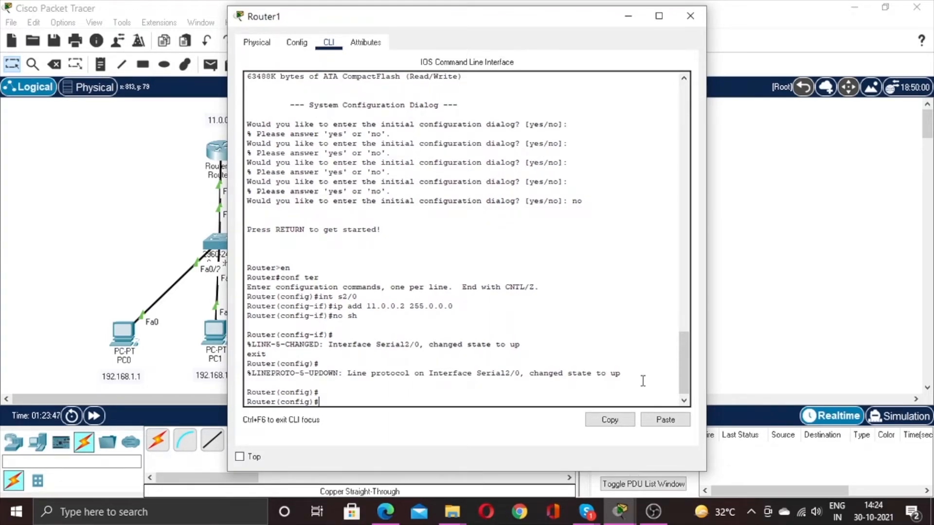
pyautogui.write('exit')
pyautogui.press('Return')
pyautogui.press('Return')
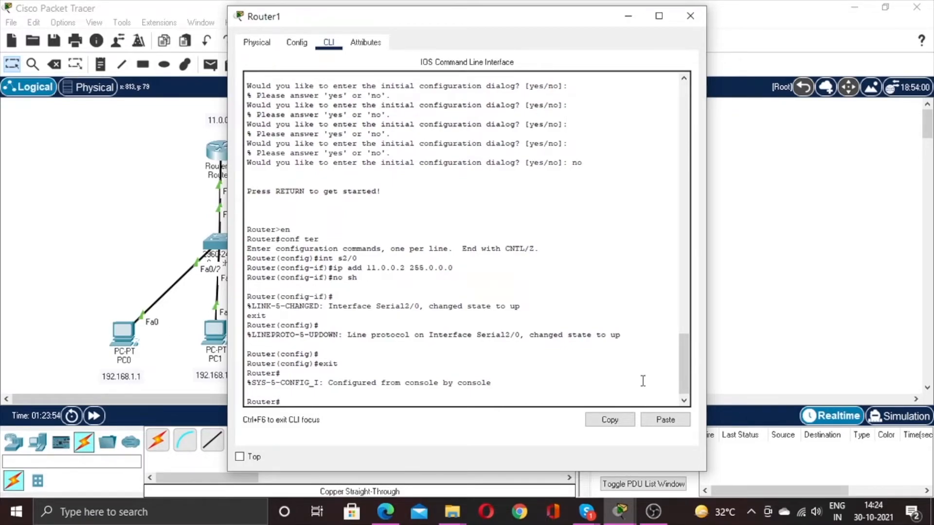
pyautogui.write('debug ip icmp')
pyautogui.press('Return')
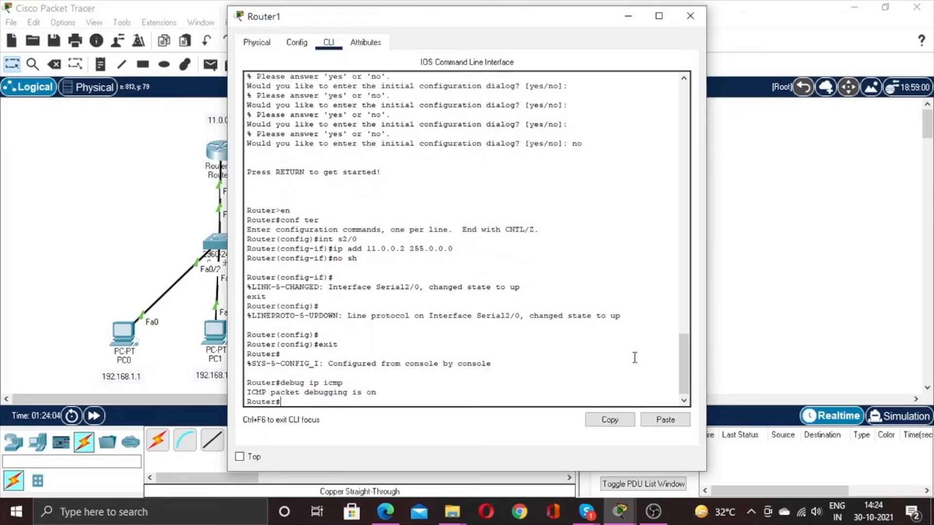
pyautogui.moveTo(477, 21); pyautogui.dragTo(827, 1)
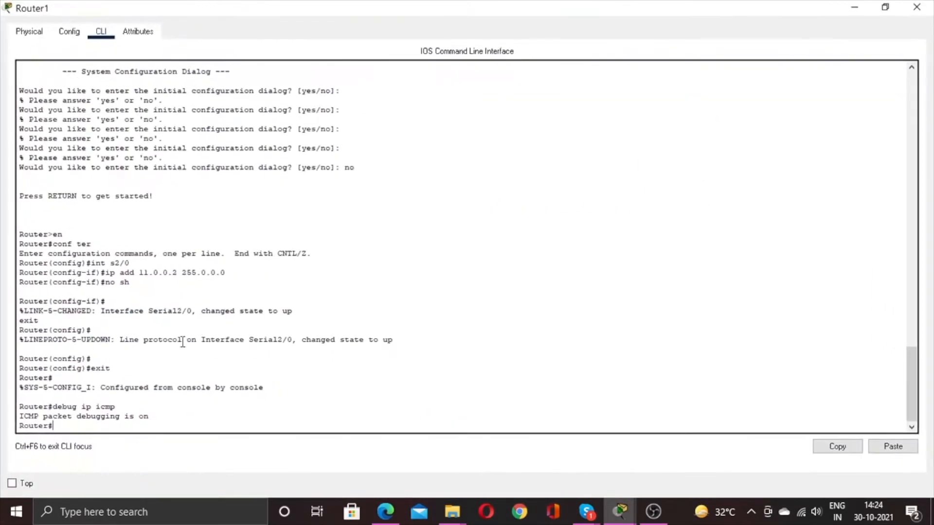
pyautogui.click(883, 8)
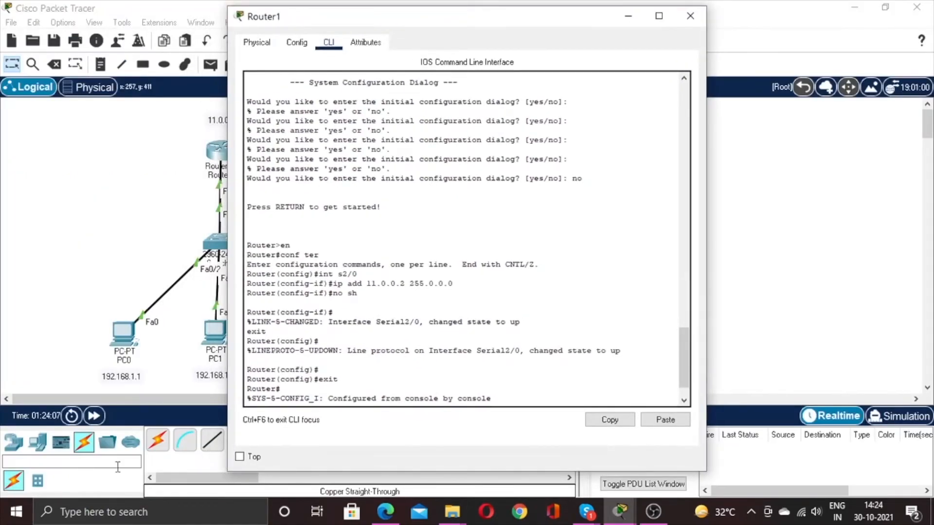
# Step: Ping 11.0.0.2 from PC0's command prompt
pyautogui.click(124, 333)
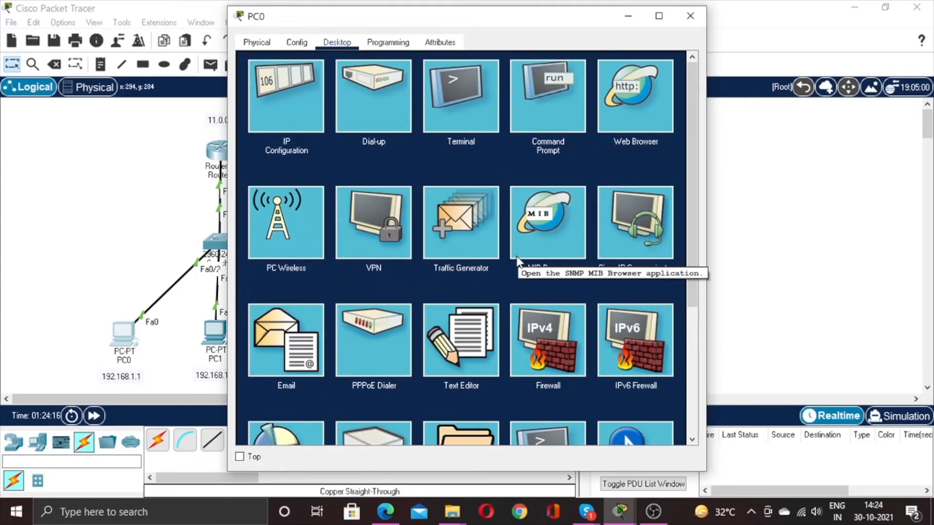
pyautogui.click(562, 119)
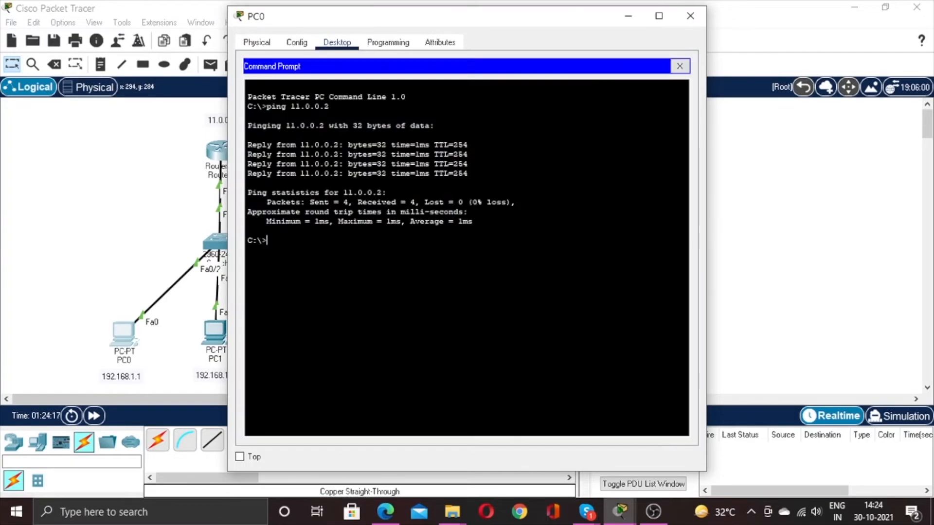
pyautogui.write('ping 11.0.0.2')
pyautogui.press('Return')
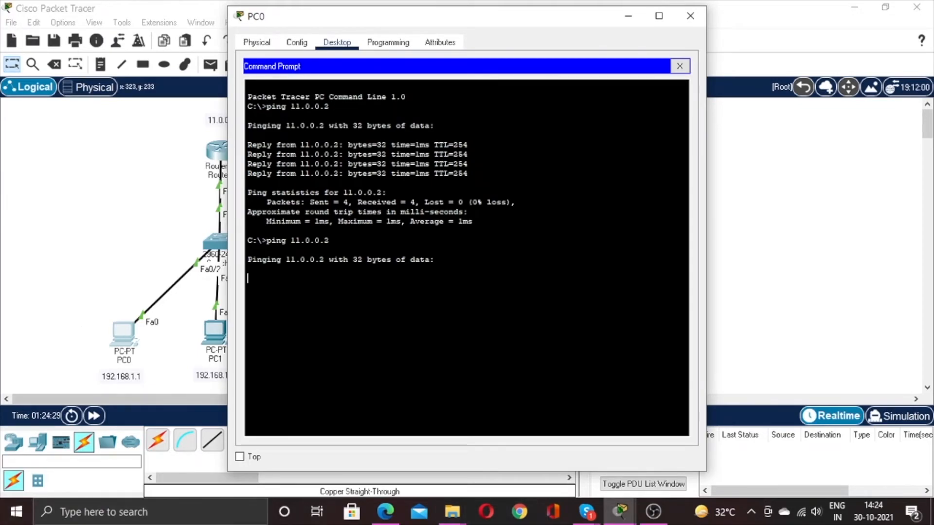
pyautogui.moveTo(375, 26); pyautogui.dragTo(164, 82)
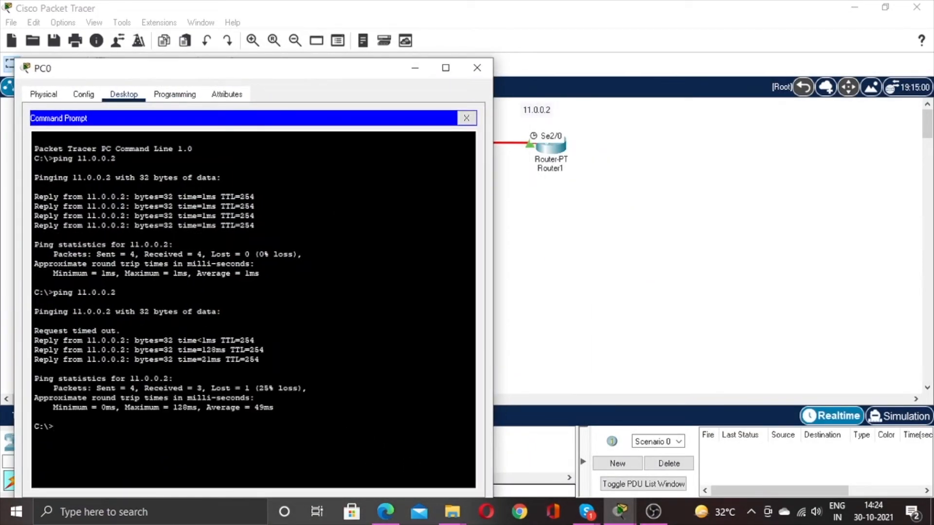
# Step: Repeat the ping to 11.0.0.2 from PC0 and check the ICMP debug output on Router1
pyautogui.write('ping 11.0.0.2')
pyautogui.press('Return')
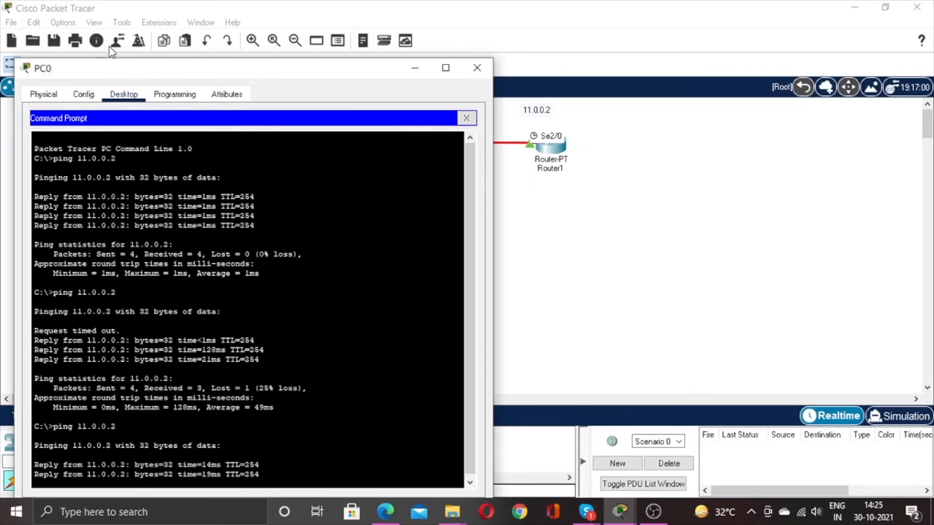
pyautogui.moveTo(122, 74); pyautogui.dragTo(96, 16)
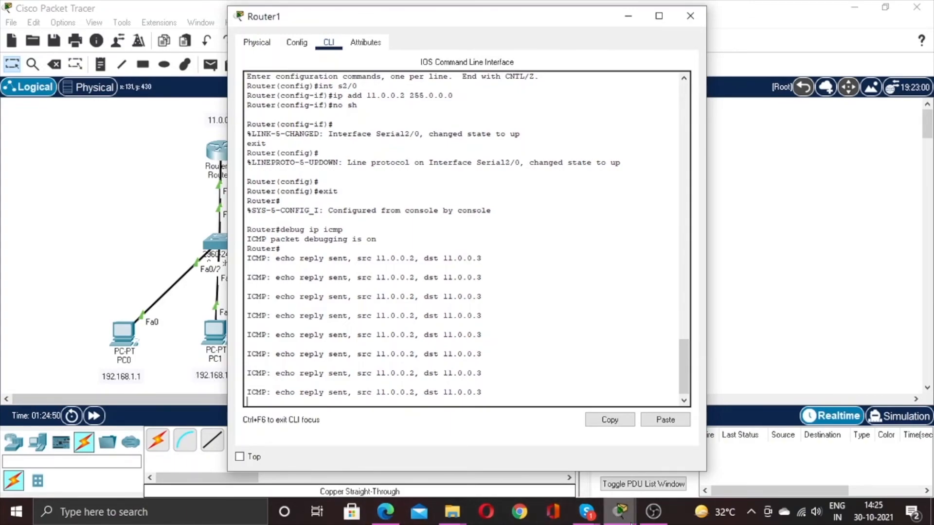
pyautogui.click(652, 517)
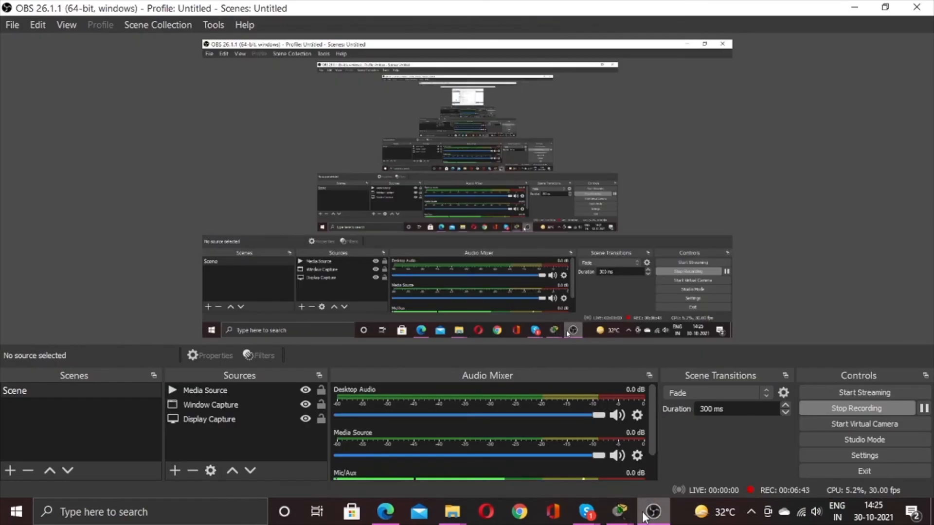